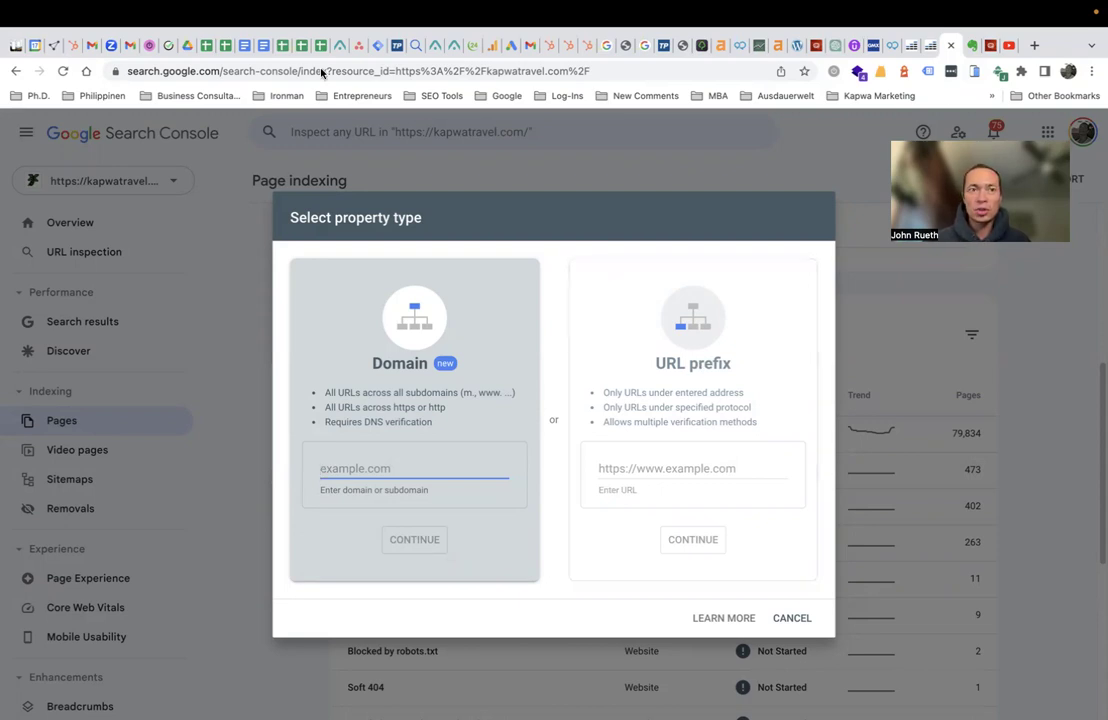
left_click_drag(221, 72, 92, 71)
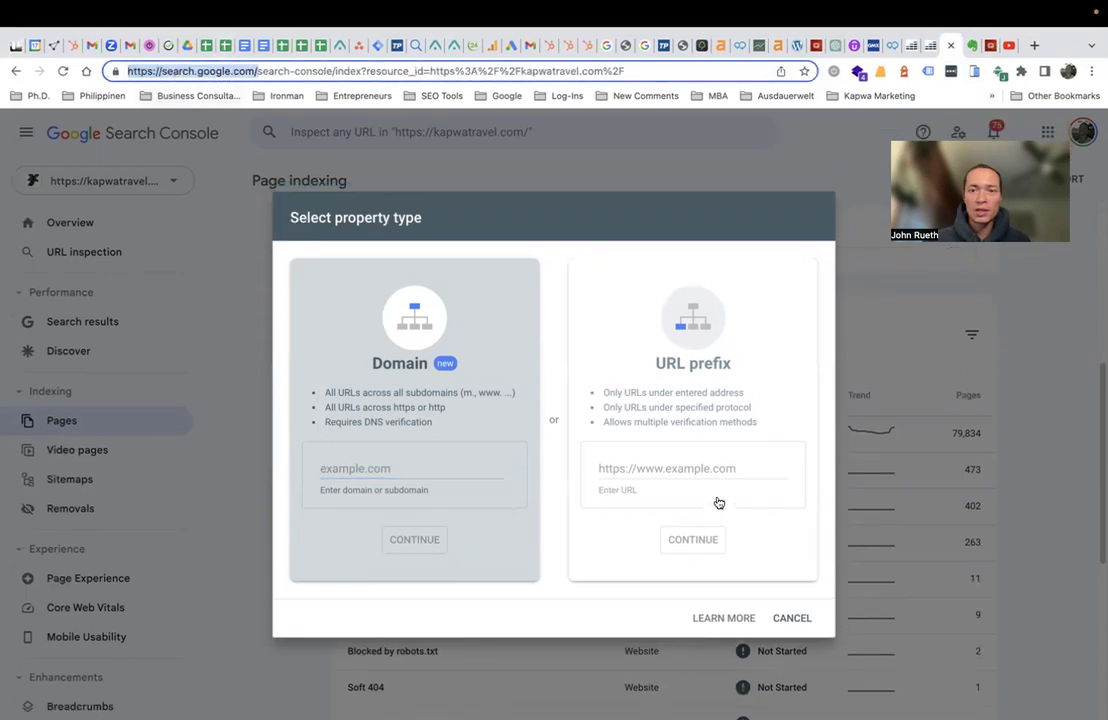
left_click(697, 467)
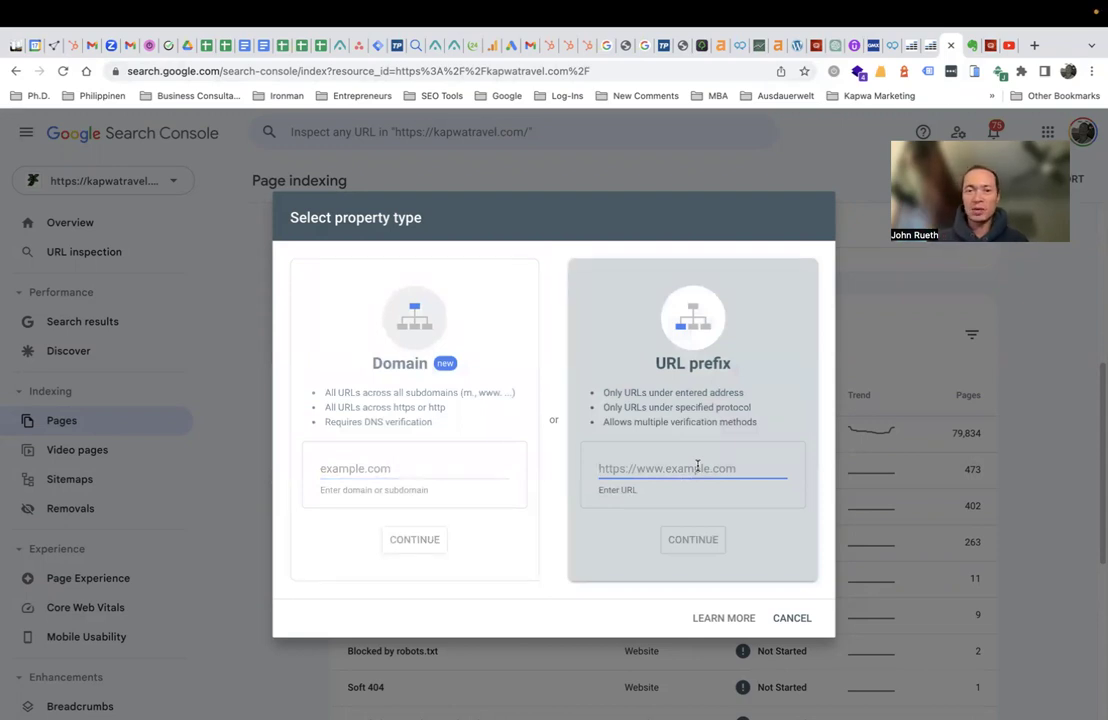
left_click(450, 467)
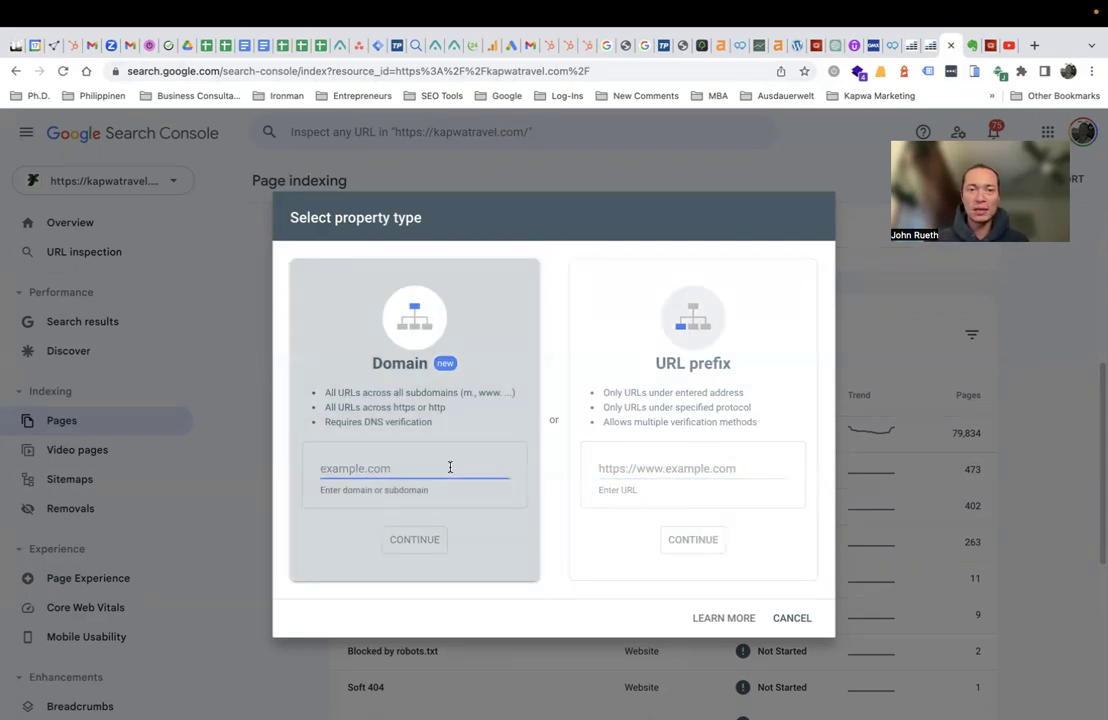
left_click(665, 469)
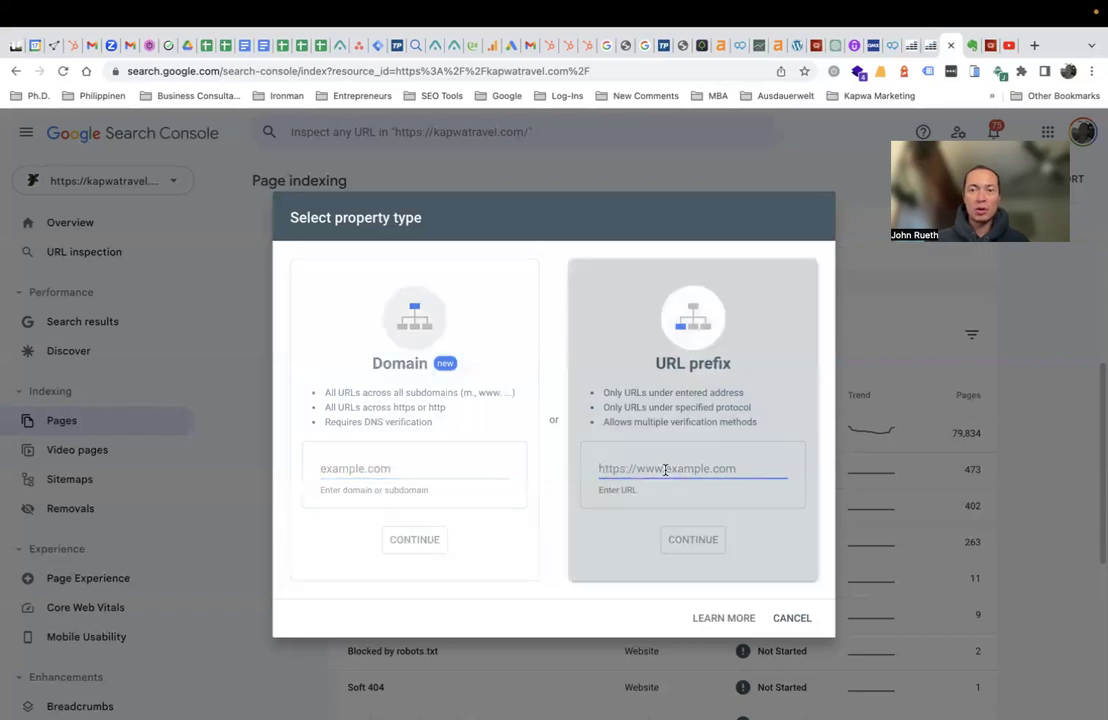
type("http")
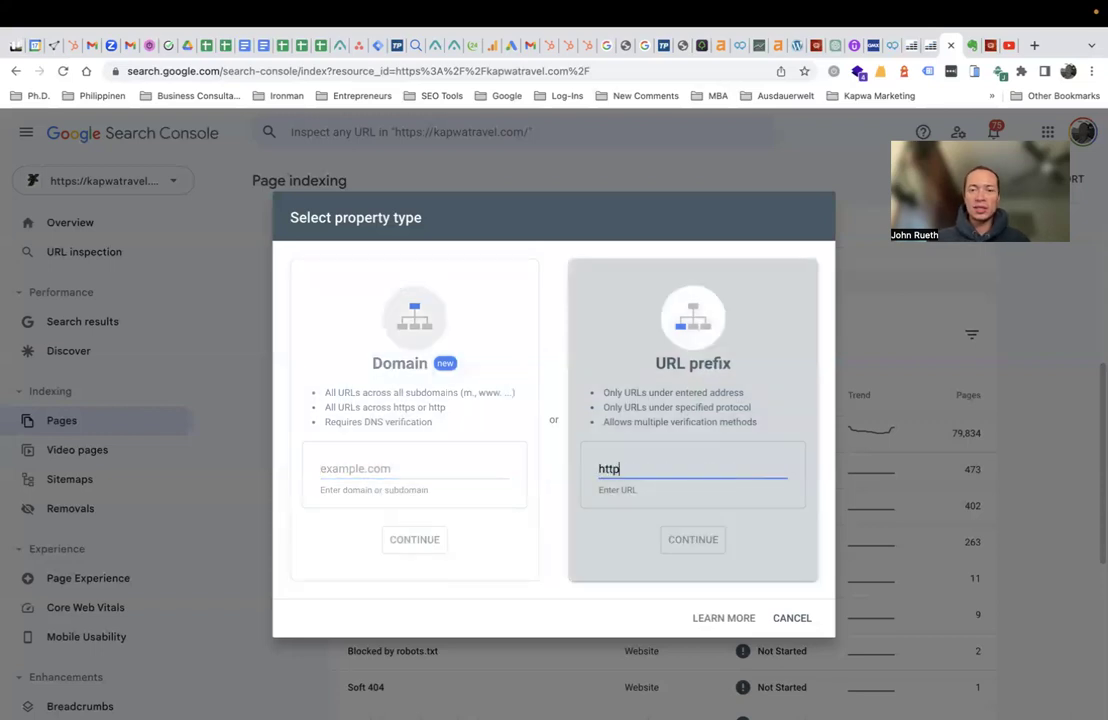
type("s://")
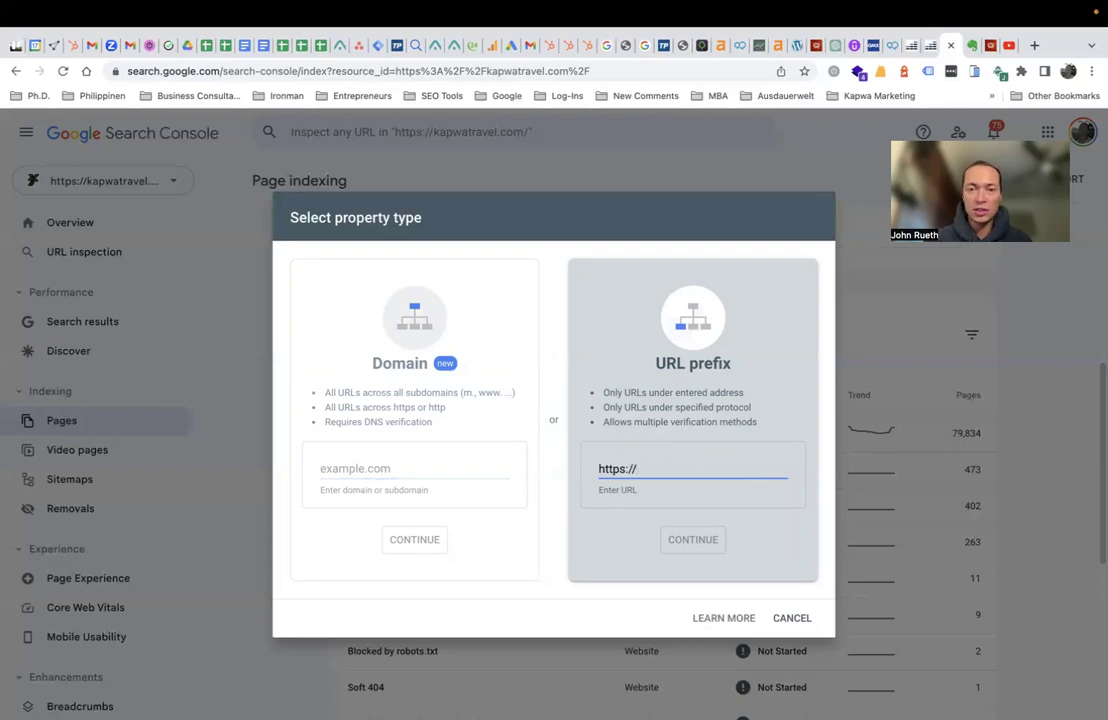
type("kapwa")
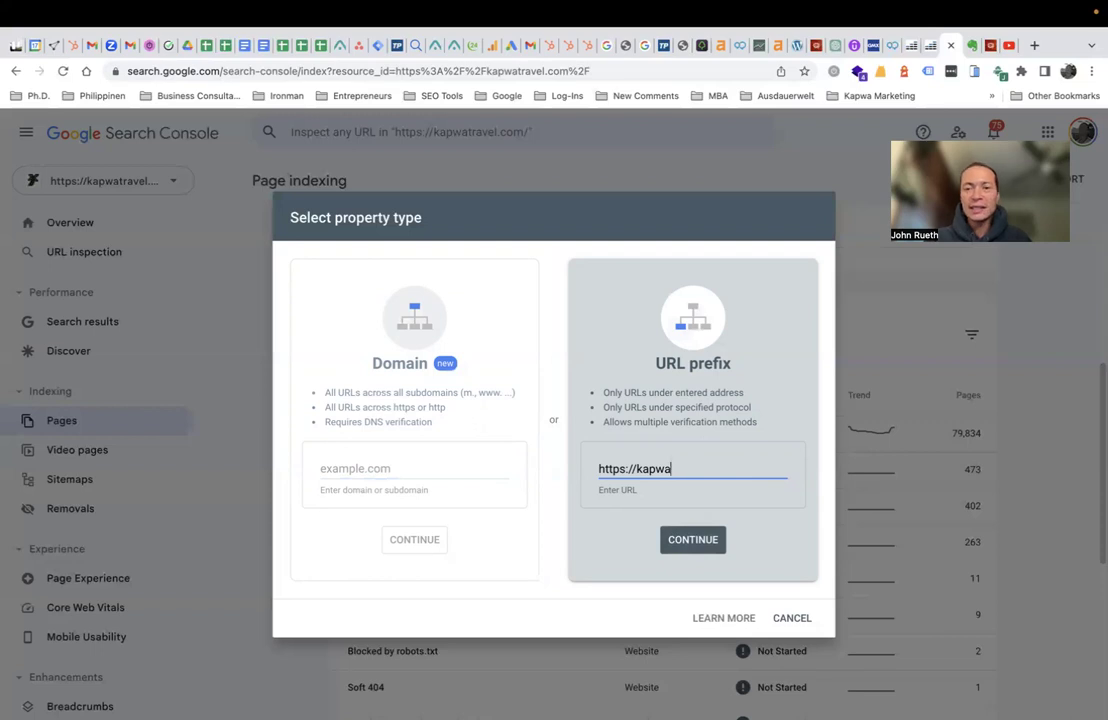
type("lytics.com")
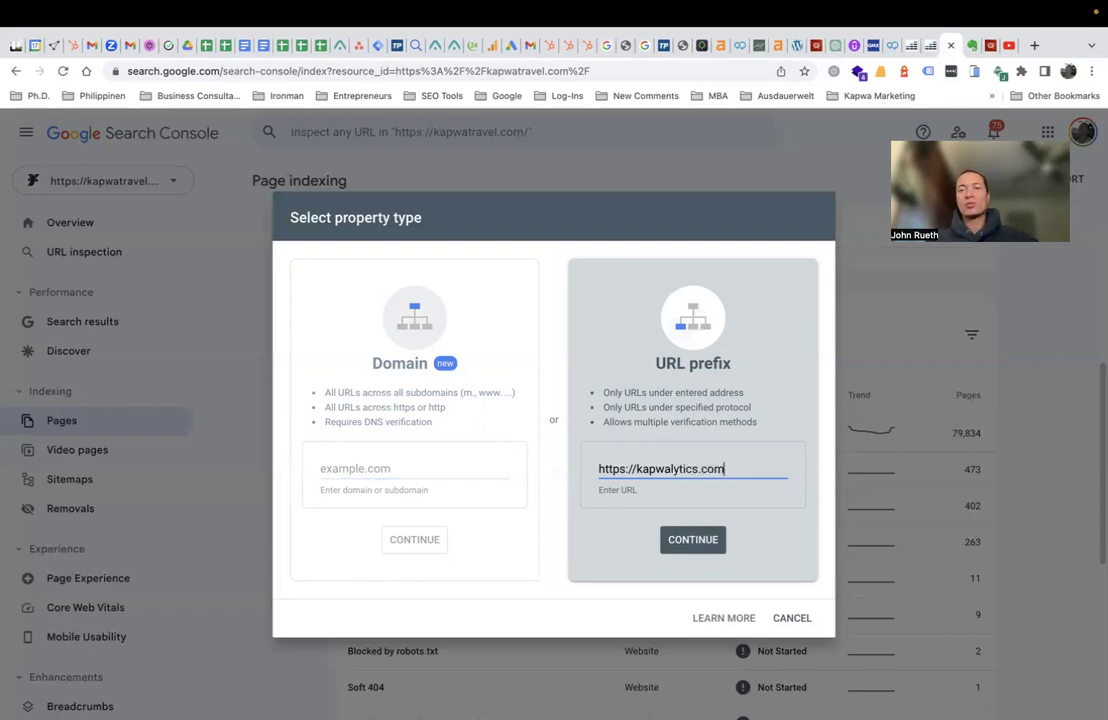
key("Return")
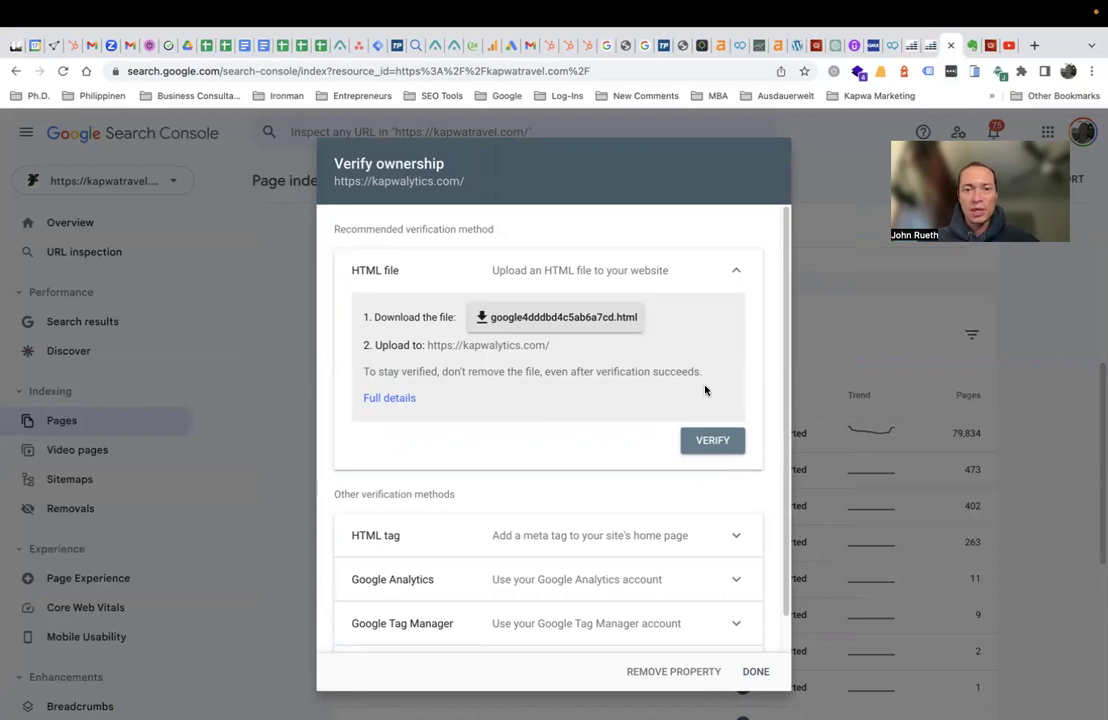
Step: Expand the HTML tag verification method and examine its meta tag and instructions
scroll(705, 390, "down", 1)
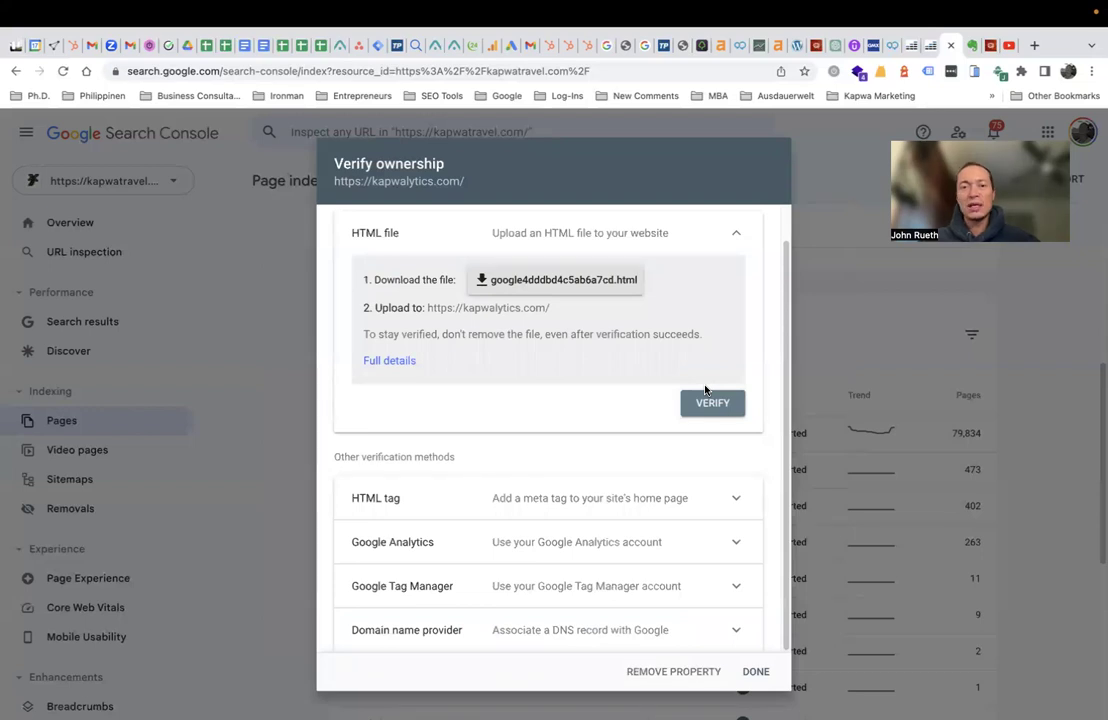
left_click(737, 505)
scroll(737, 508, "down", 3)
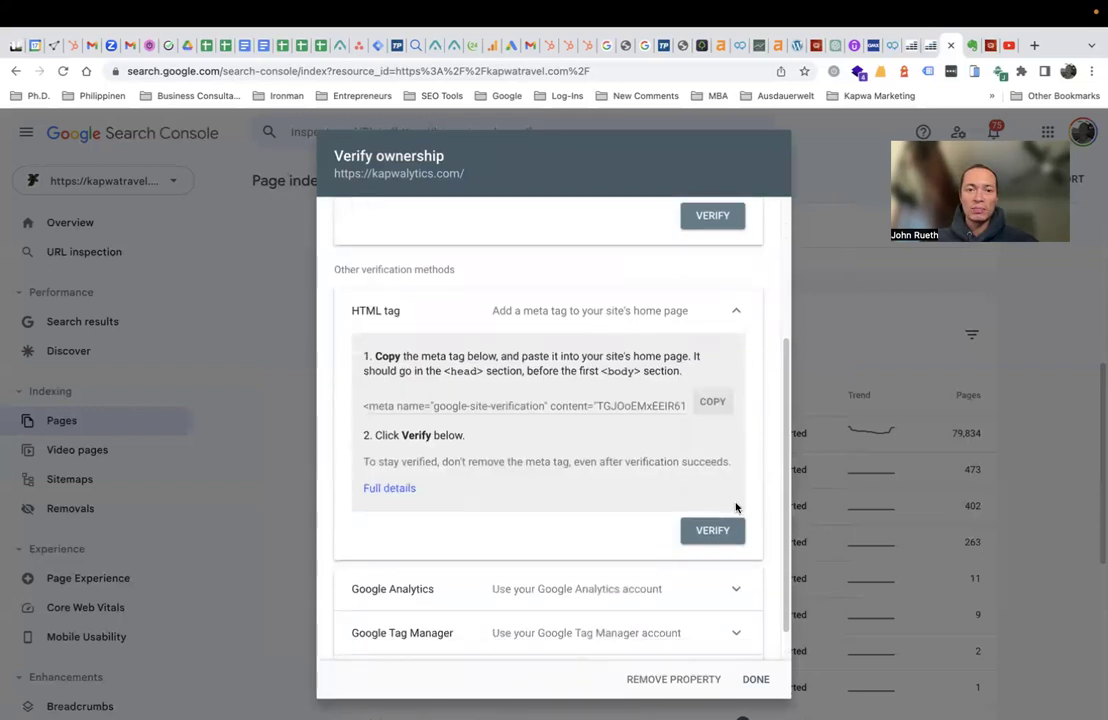
left_click_drag(636, 406, 685, 412)
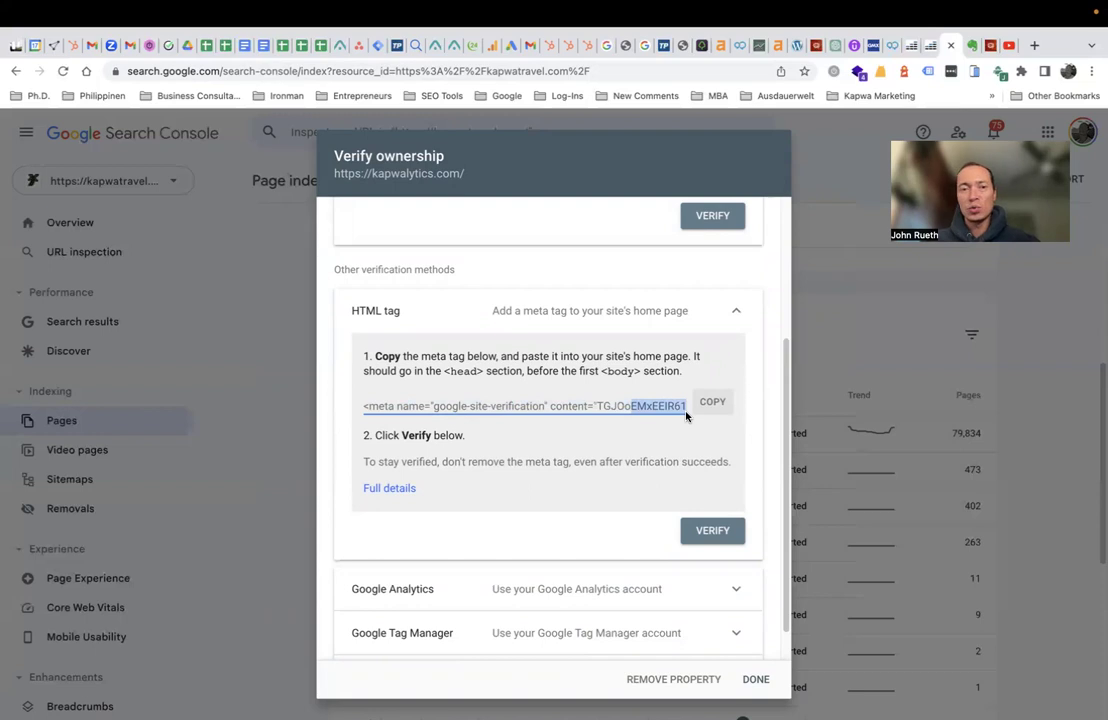
scroll(687, 425, "down", 1)
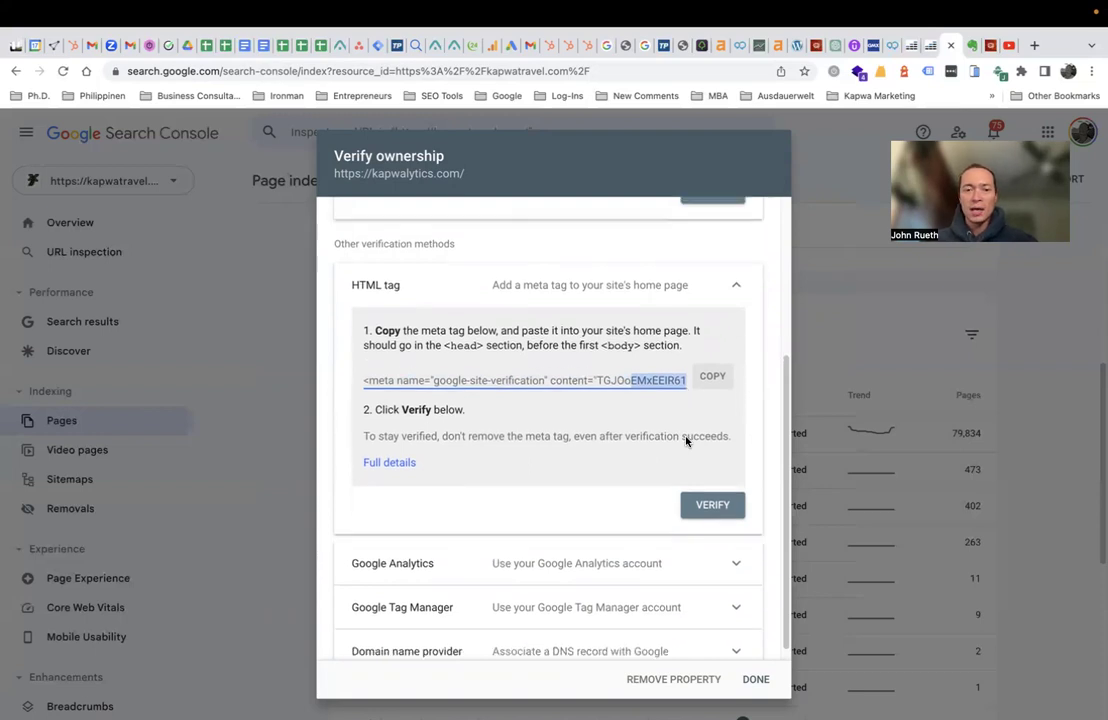
Step: Expand the Google Analytics verification method and review its requirements alongside the HTML tag method
left_click(737, 553)
scroll(737, 550, "down", 4)
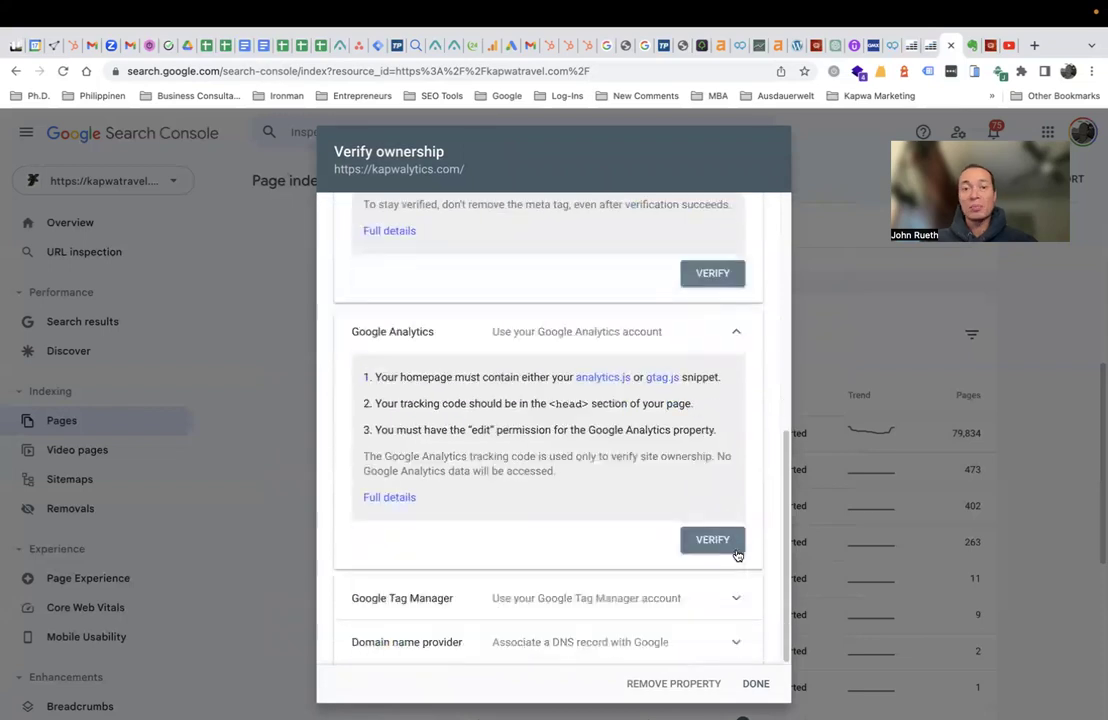
scroll(737, 547, "up", 5)
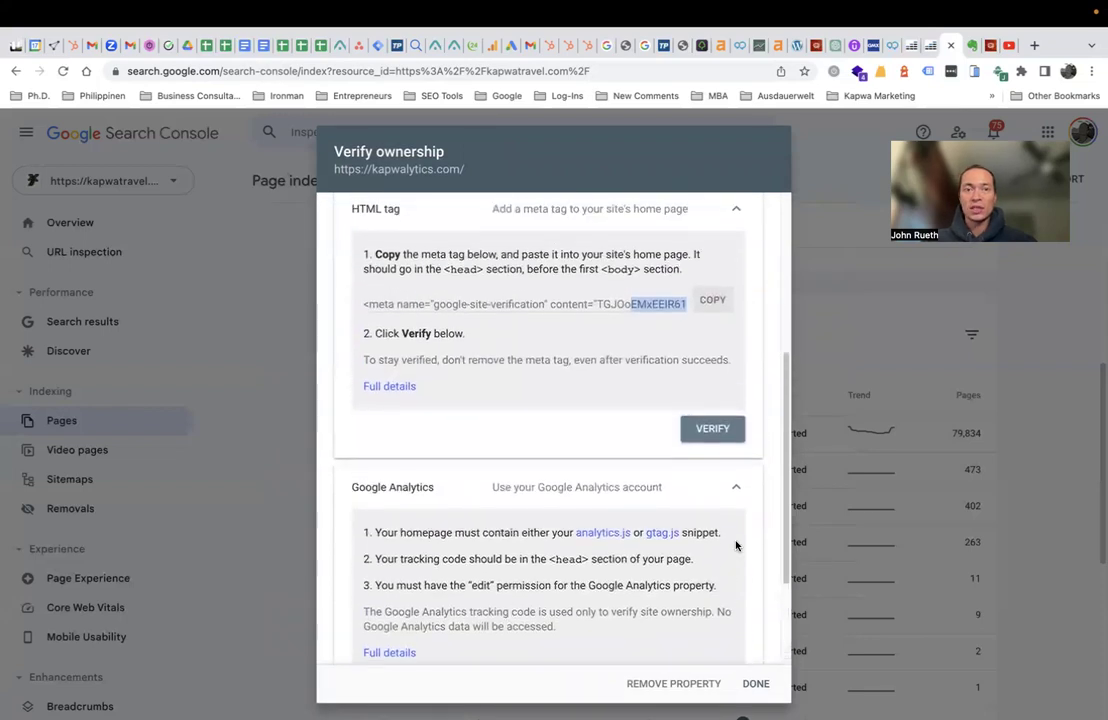
scroll(737, 545, "down", 3)
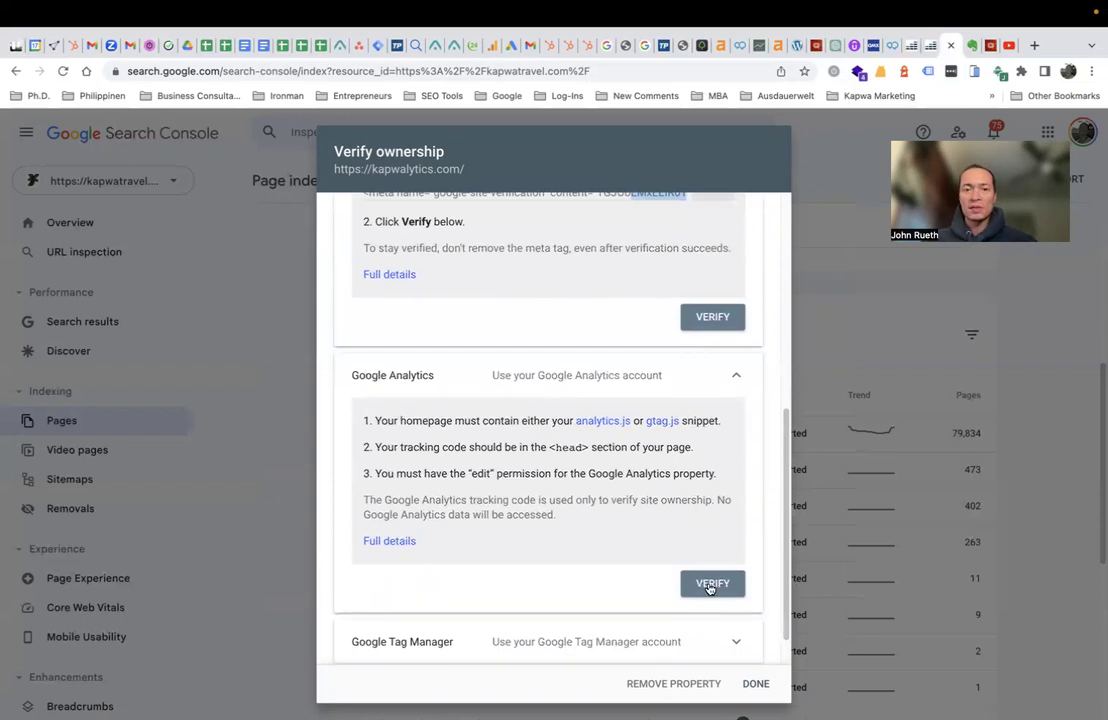
scroll(732, 483, "down", 1)
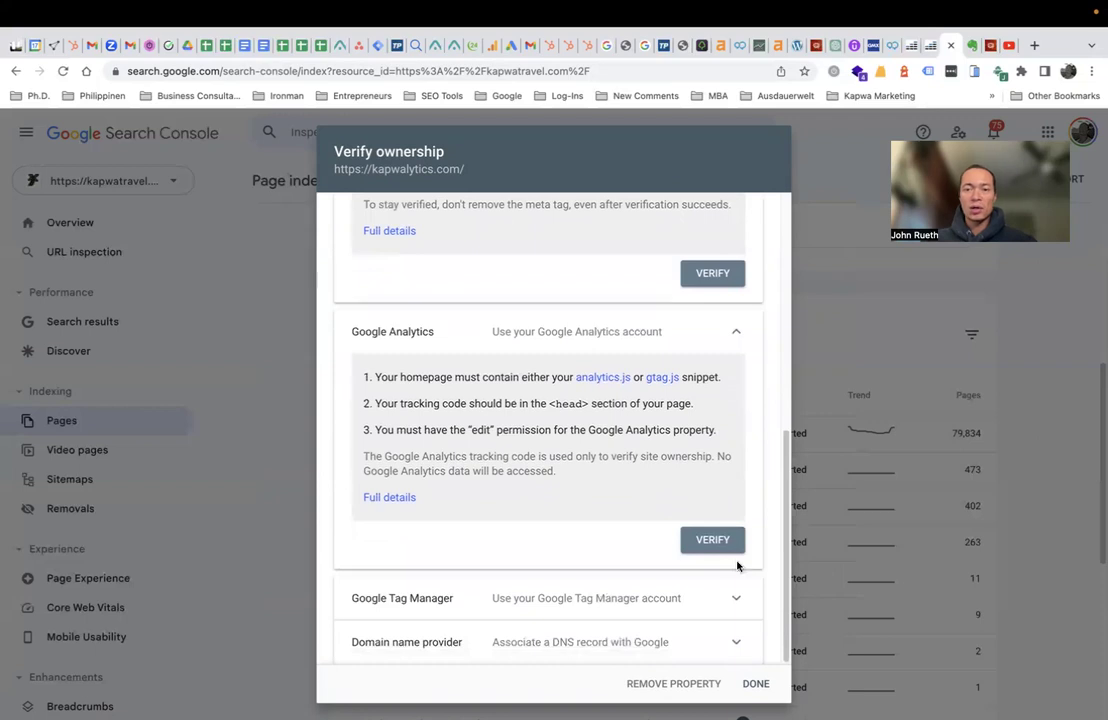
Step: Expand the Google Tag Manager and domain name provider verification methods, then close the ownership dialog without verifying
left_click(736, 597)
scroll(750, 492, "down", 4)
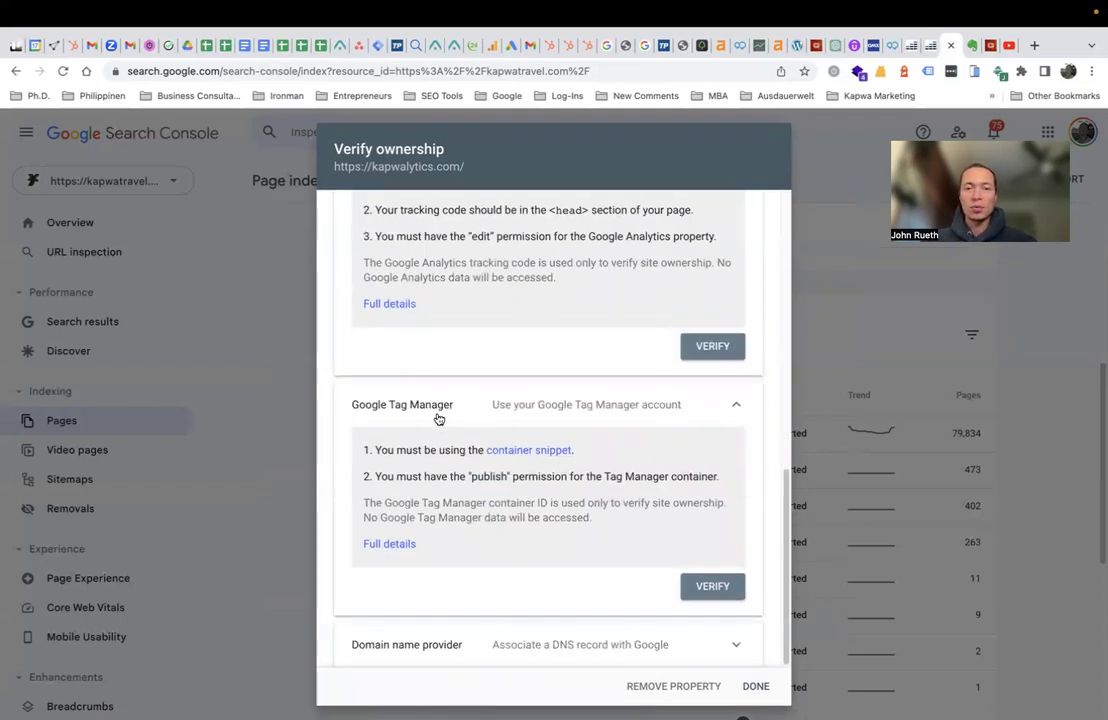
left_click(739, 657)
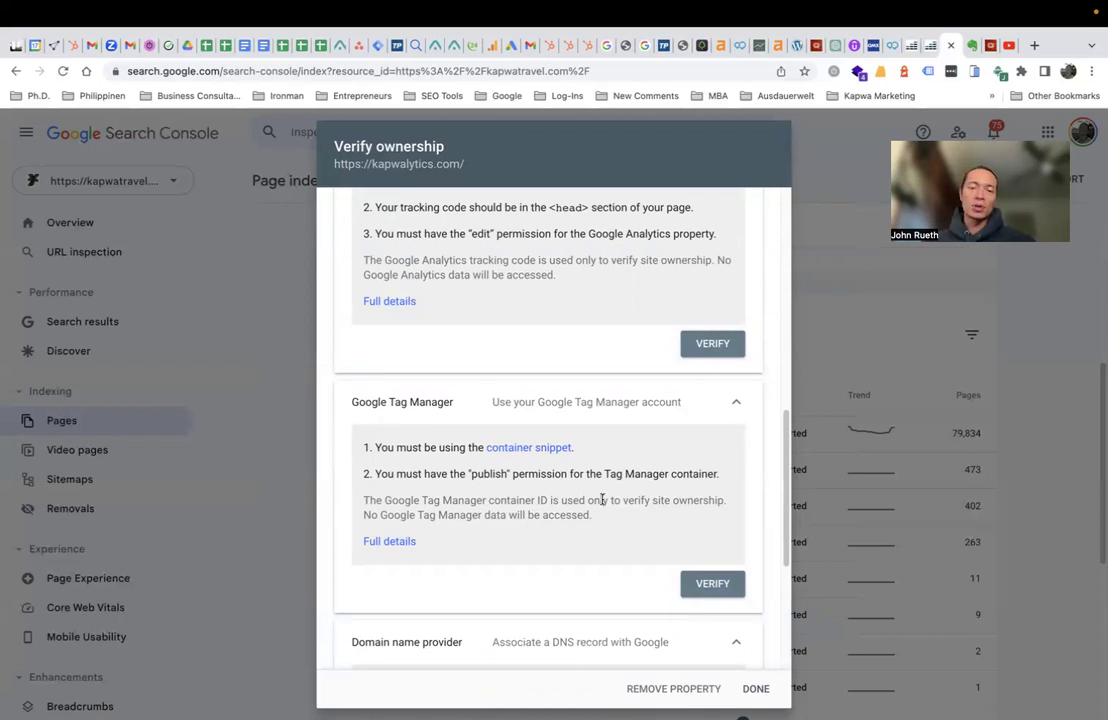
scroll(602, 499, "up", 1)
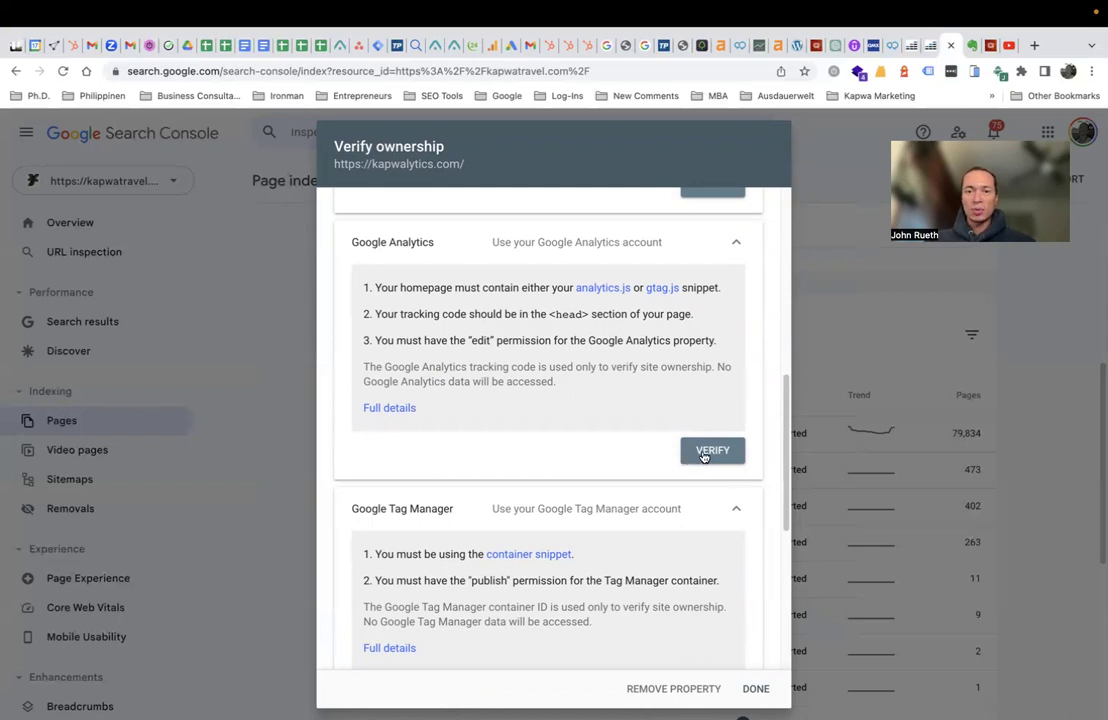
left_click(755, 689)
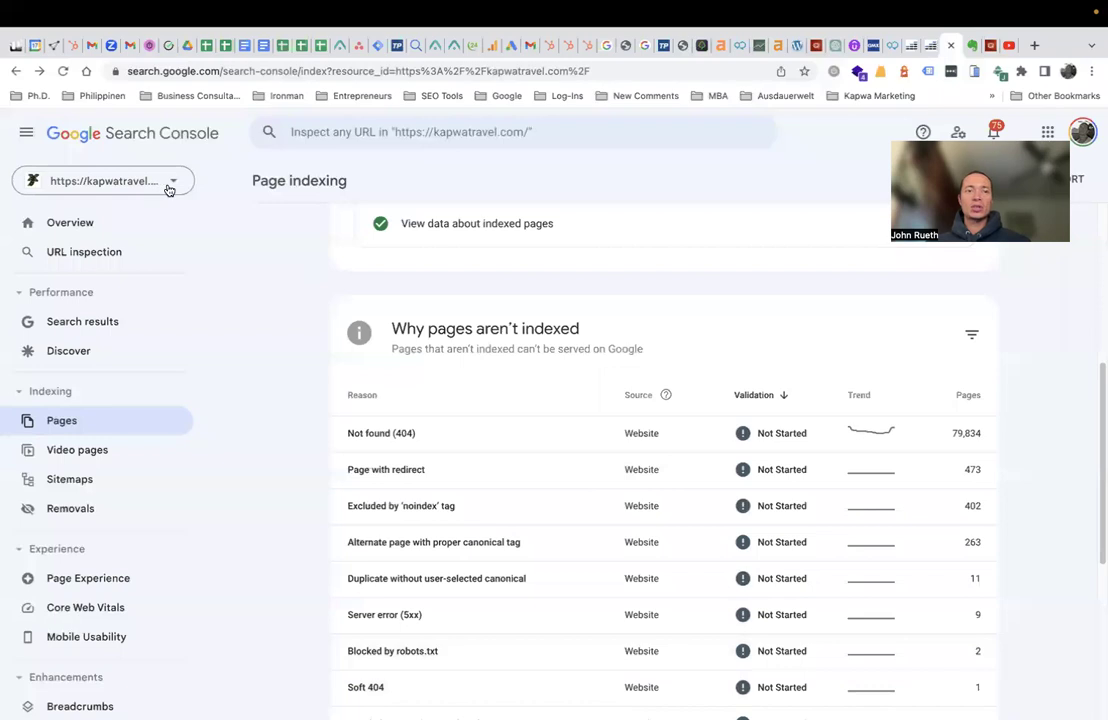
left_click(168, 189)
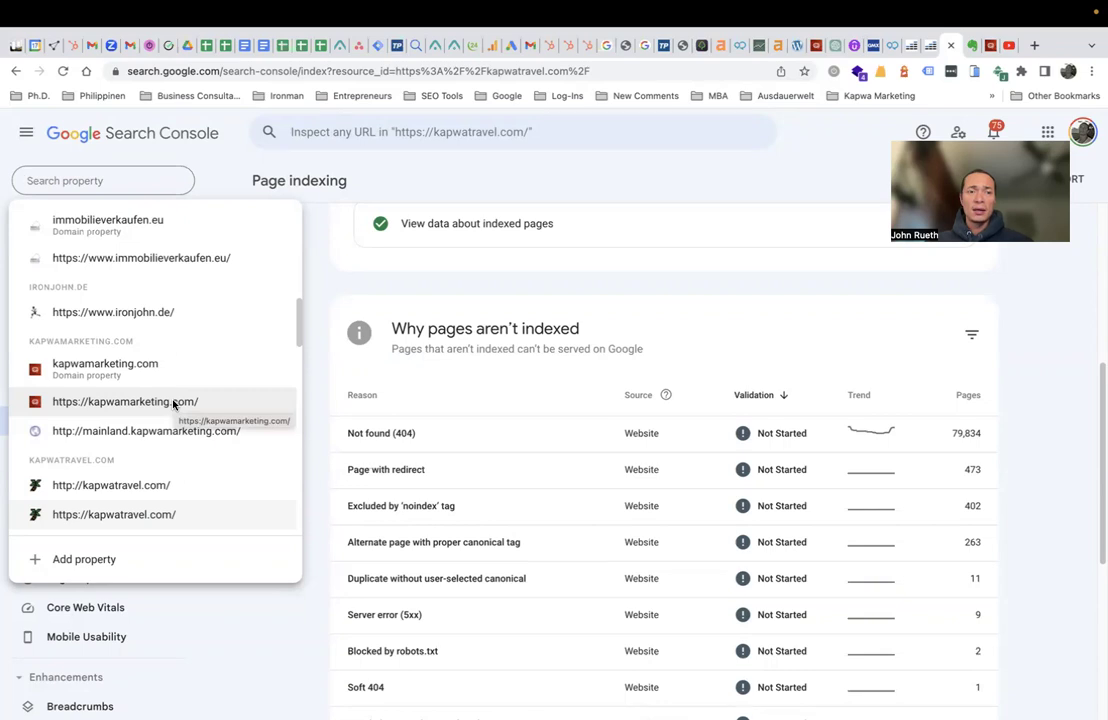
left_click(174, 403)
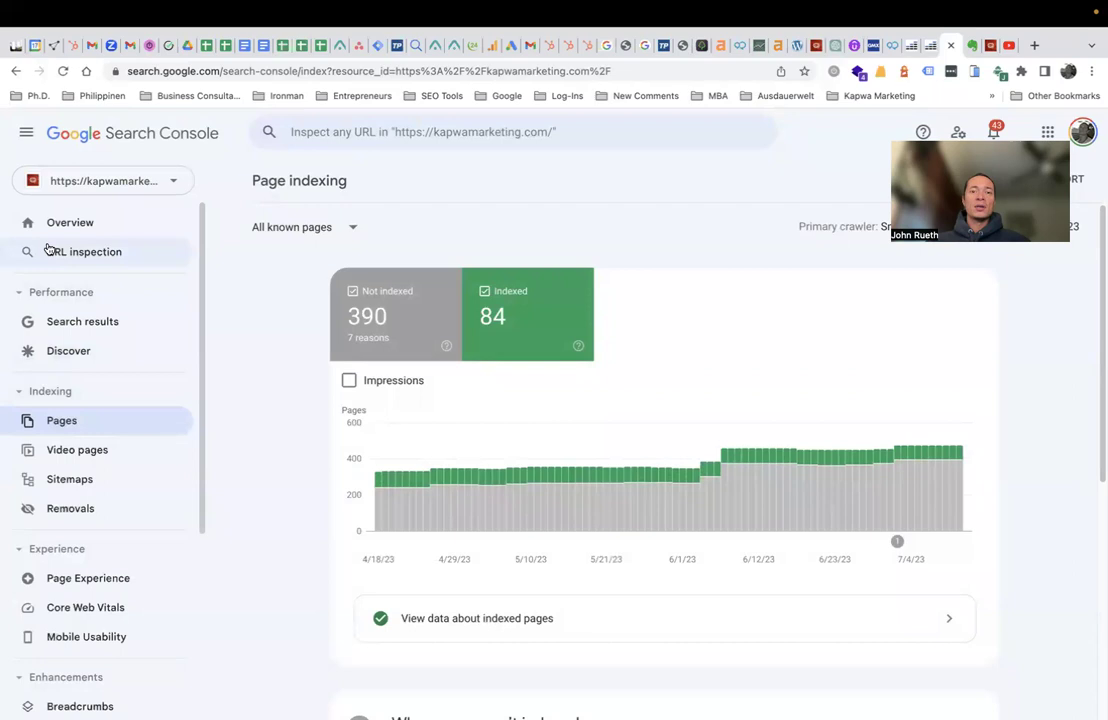
left_click(80, 226)
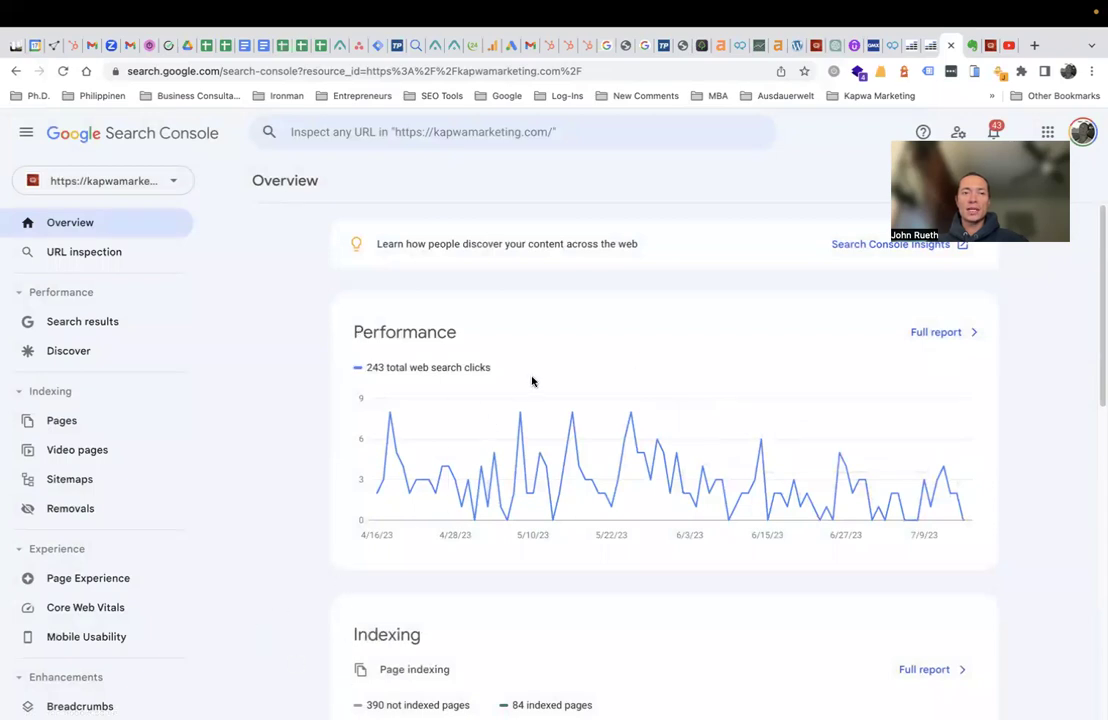
scroll(532, 381, "down", 5)
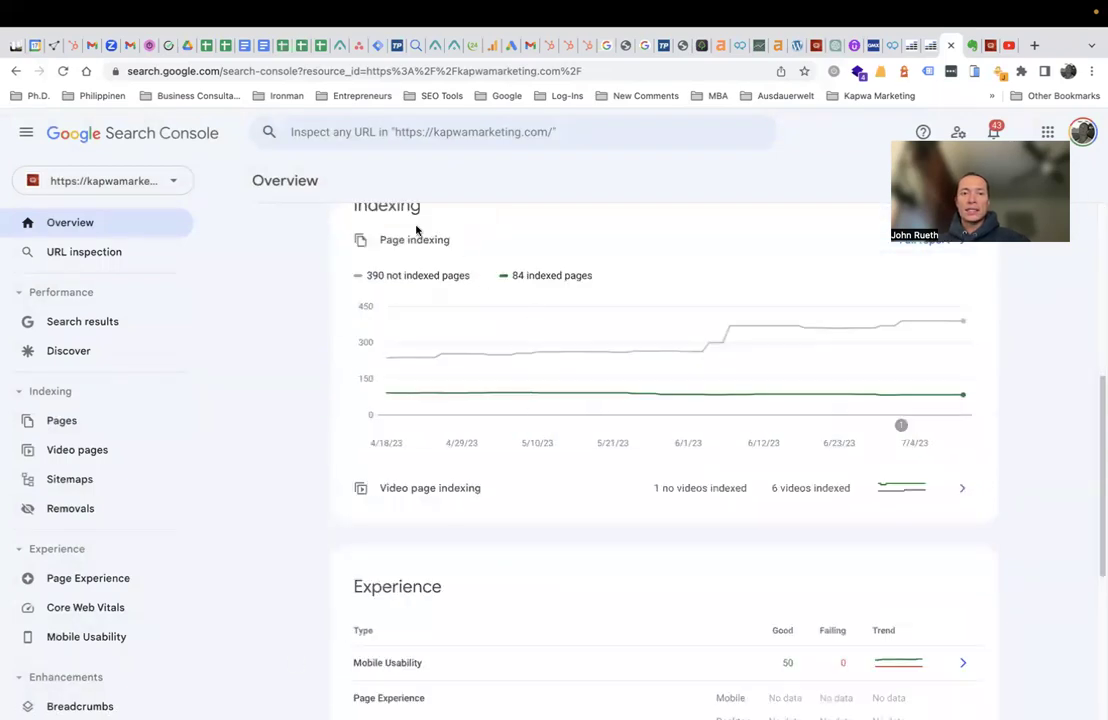
scroll(415, 226, "up", 1)
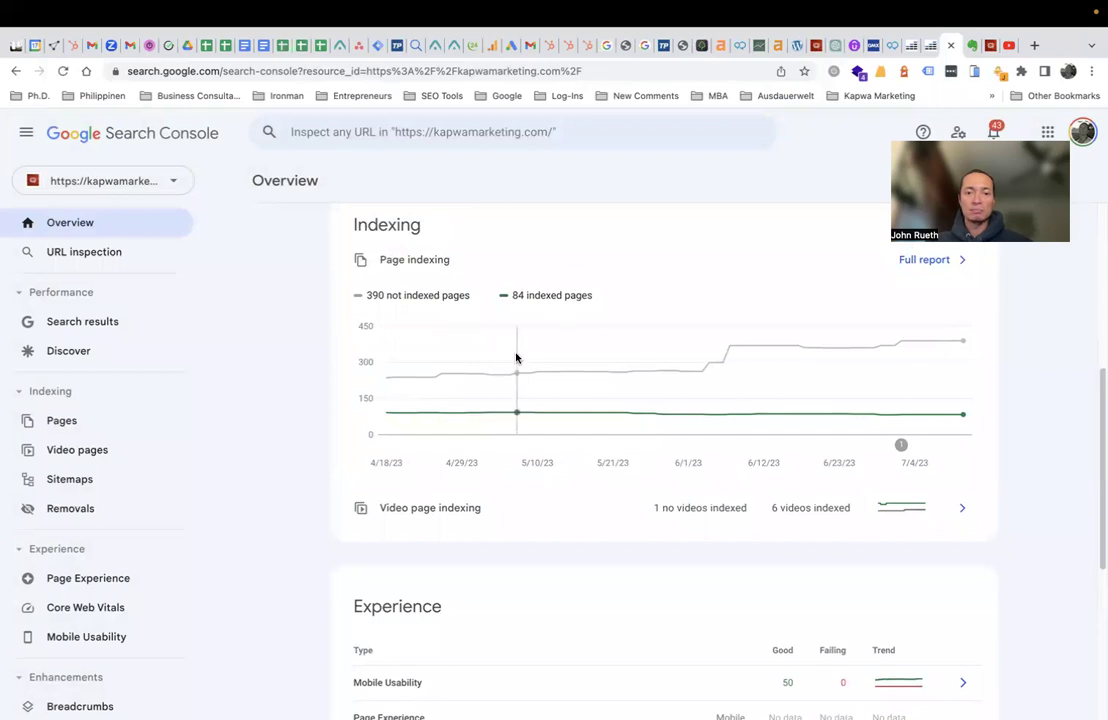
mouse_move(516, 358)
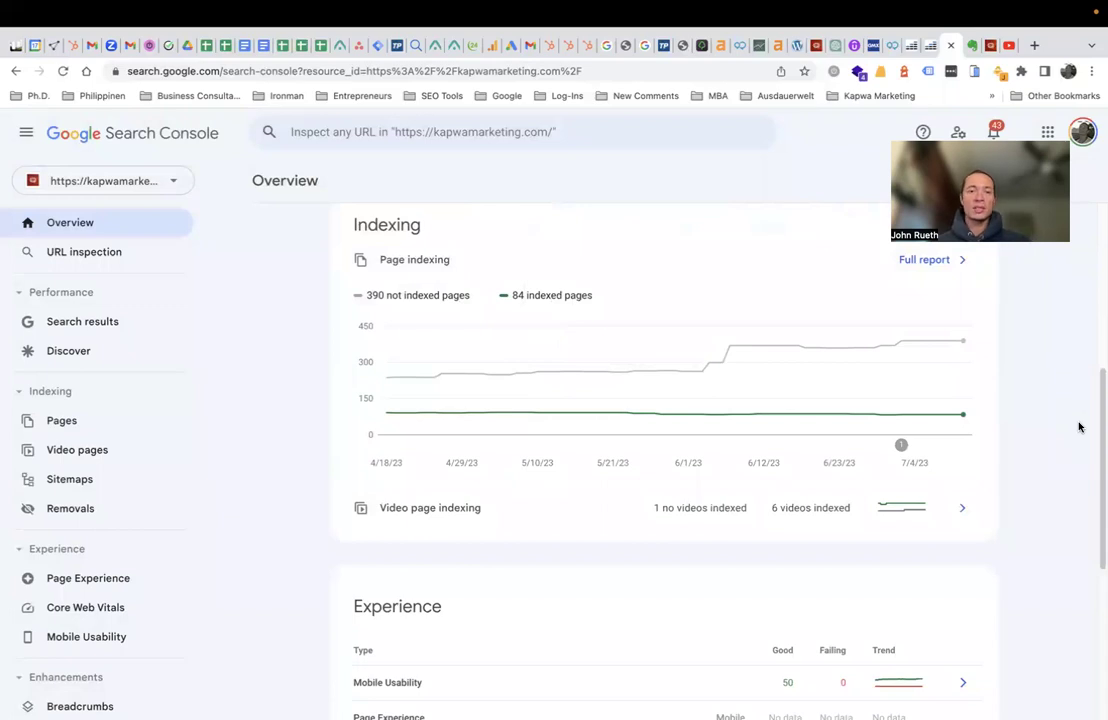
mouse_move(680, 385)
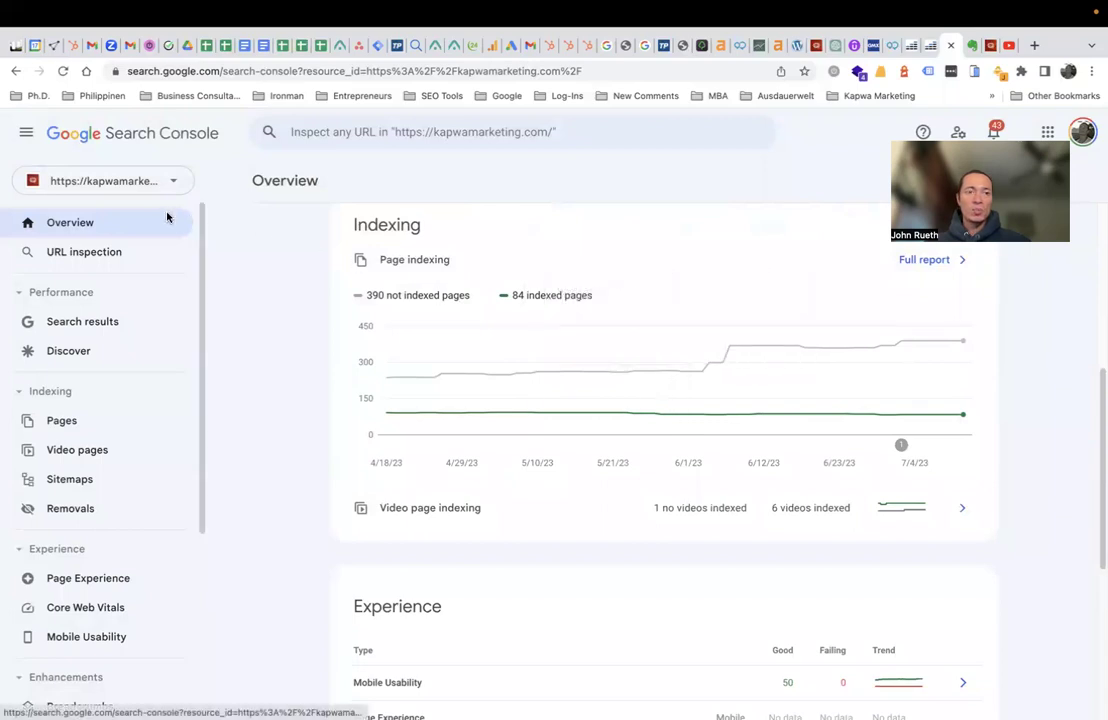
Step: Add average CTR and average position to the search results performance report and review its top queries table
left_click(76, 323)
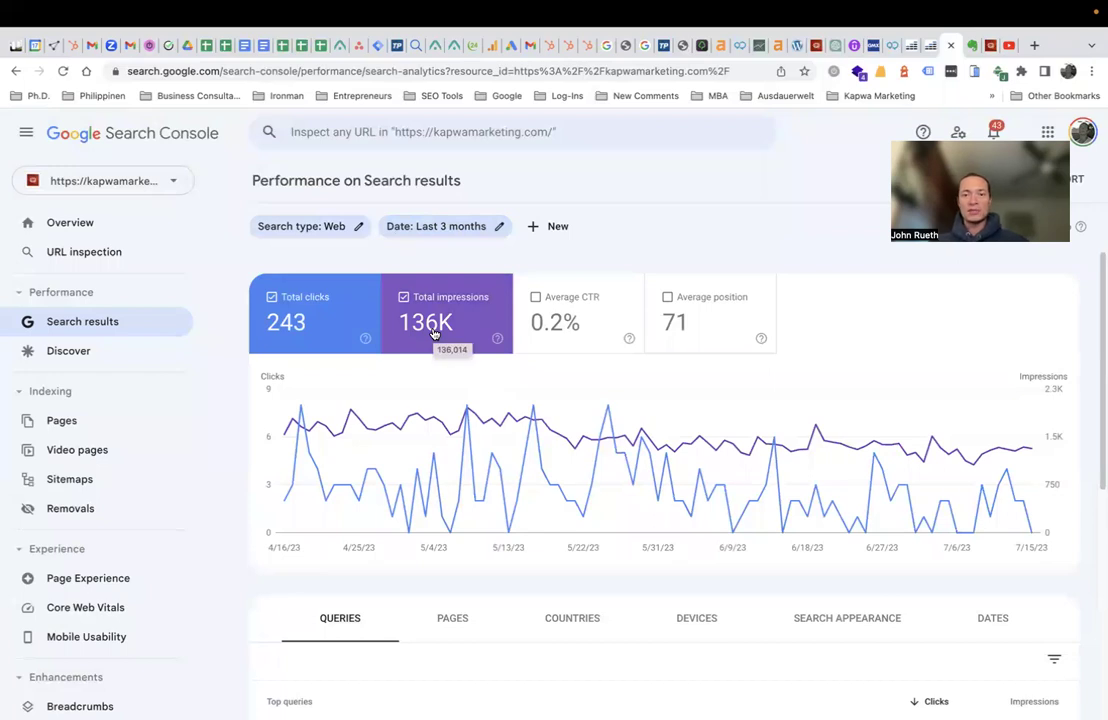
left_click(535, 297)
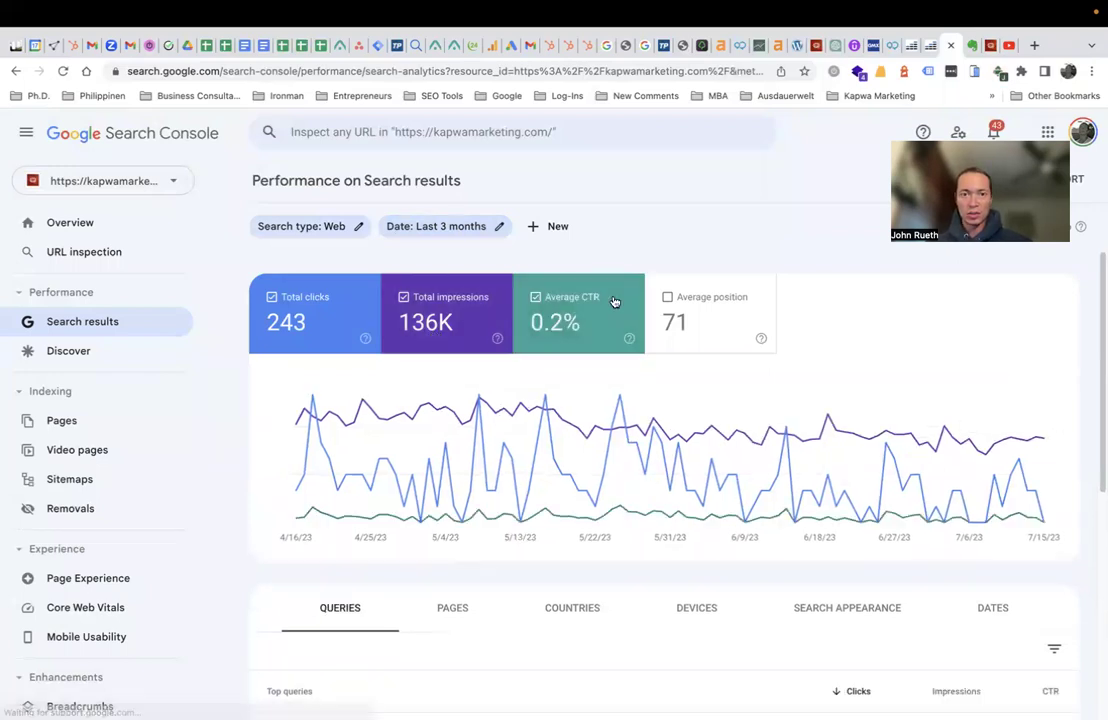
left_click(676, 298)
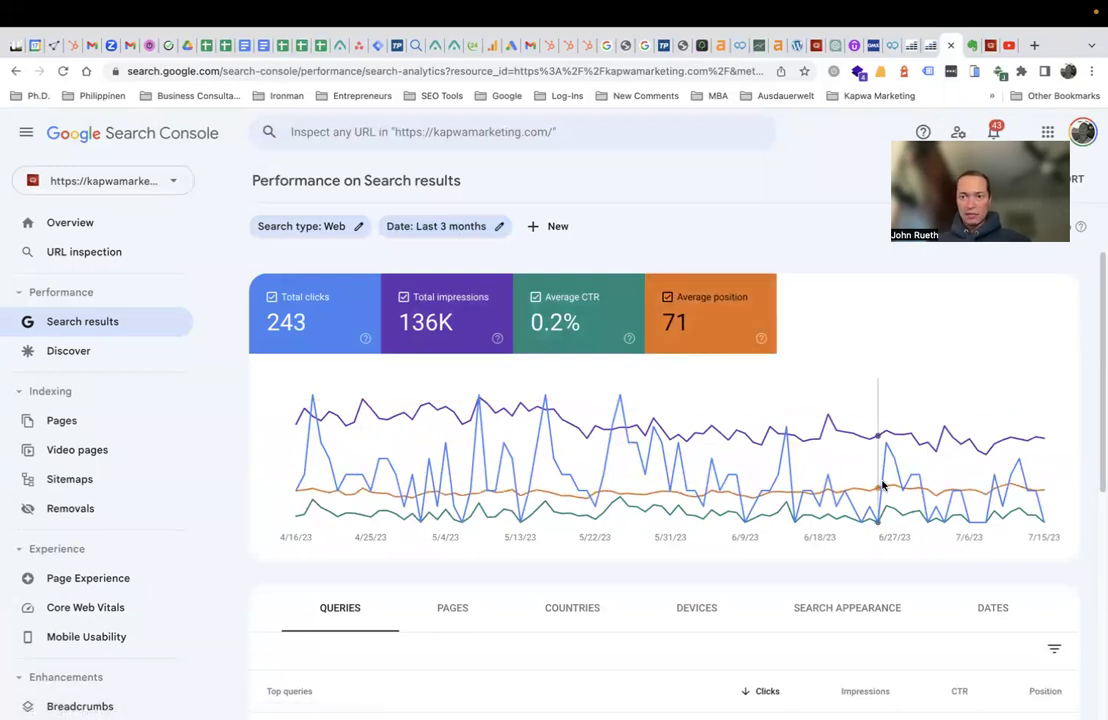
scroll(972, 426, "down", 2)
scroll(972, 426, "down", 1)
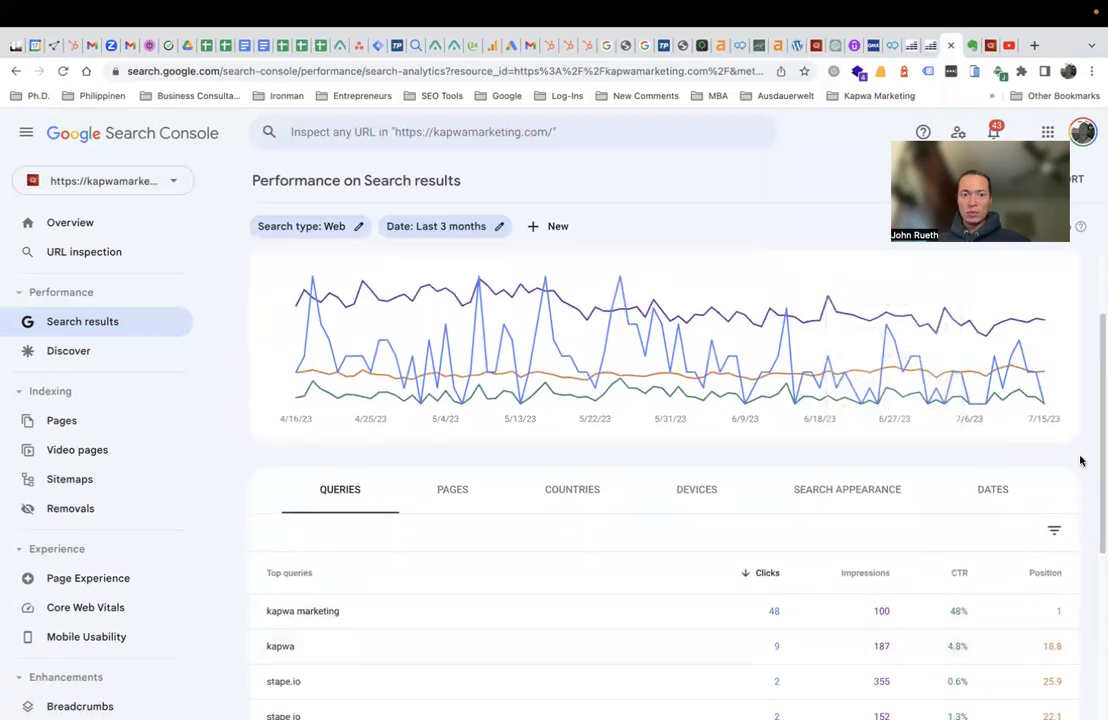
scroll(1065, 474, "down", 5)
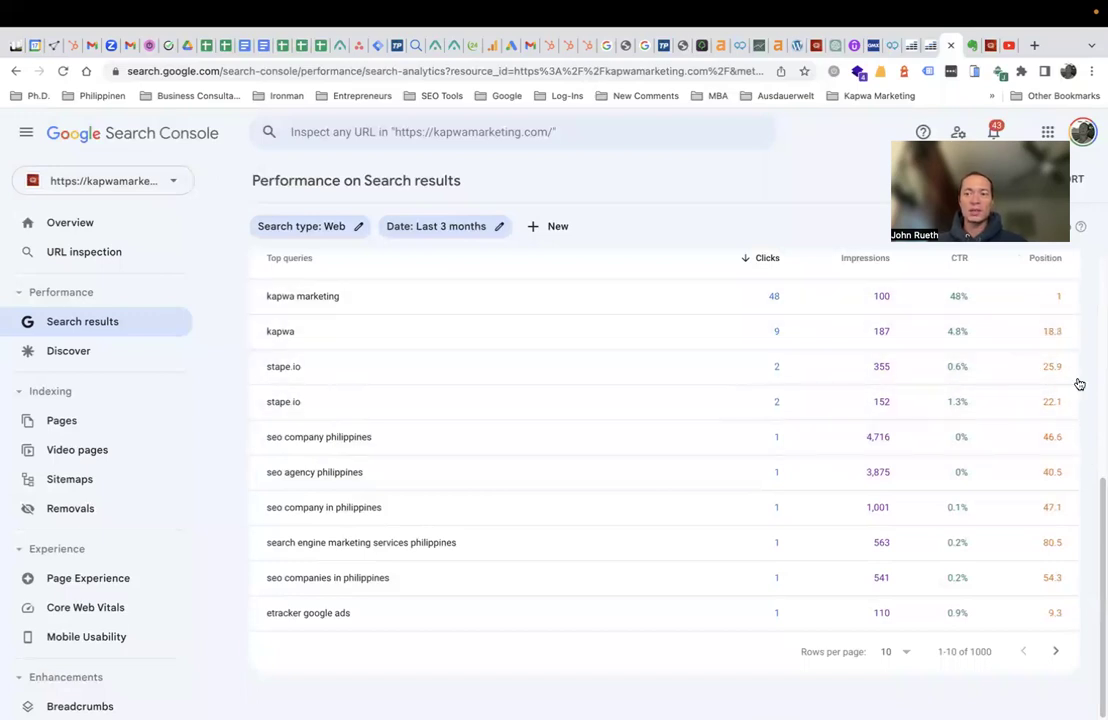
scroll(1080, 393, "up", 1)
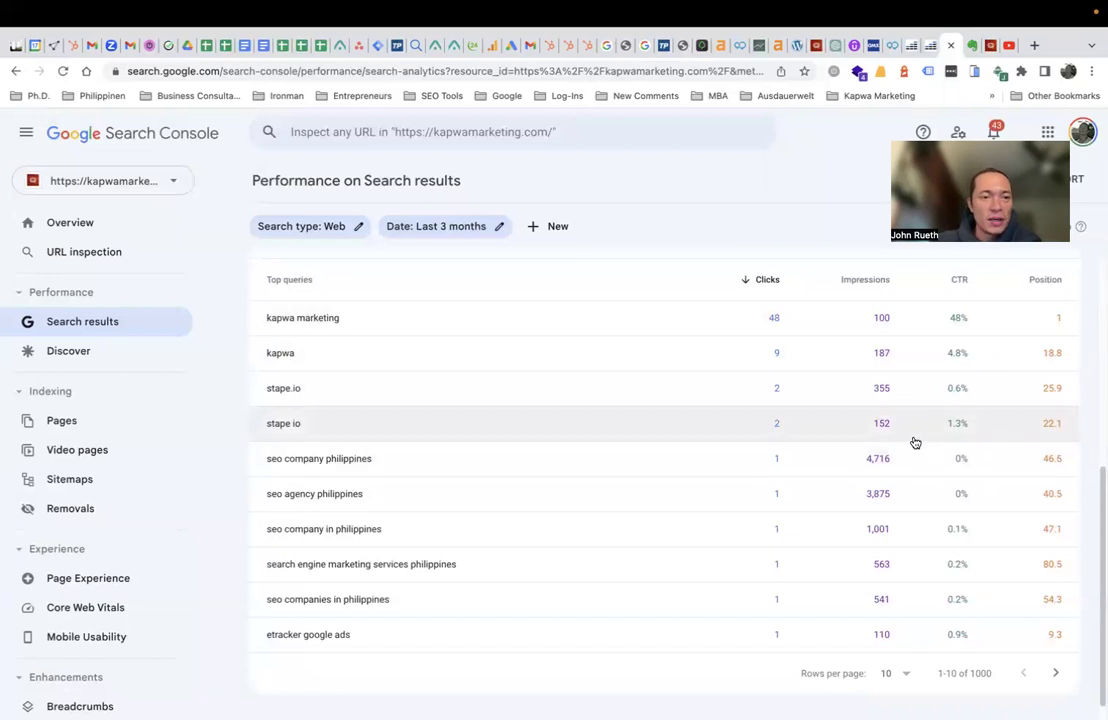
left_click(110, 480)
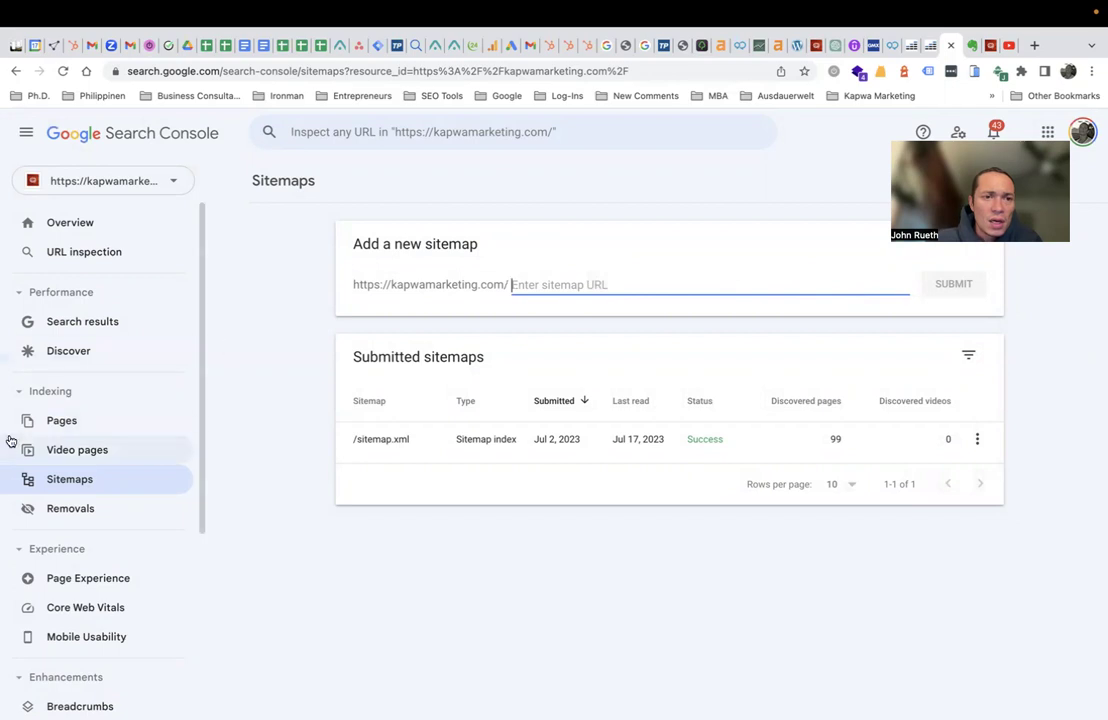
Step: Open the links report and review the top linked pages, top linking sites and top linking text
scroll(130, 465, "down", 1)
scroll(130, 466, "down", 2)
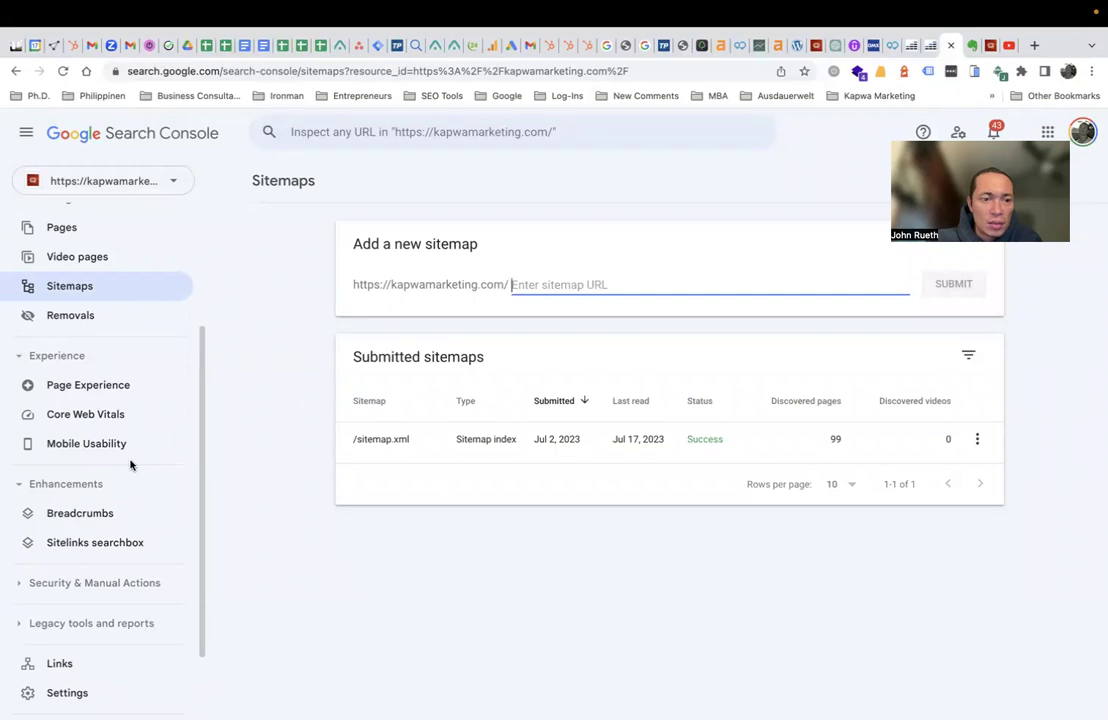
left_click(90, 664)
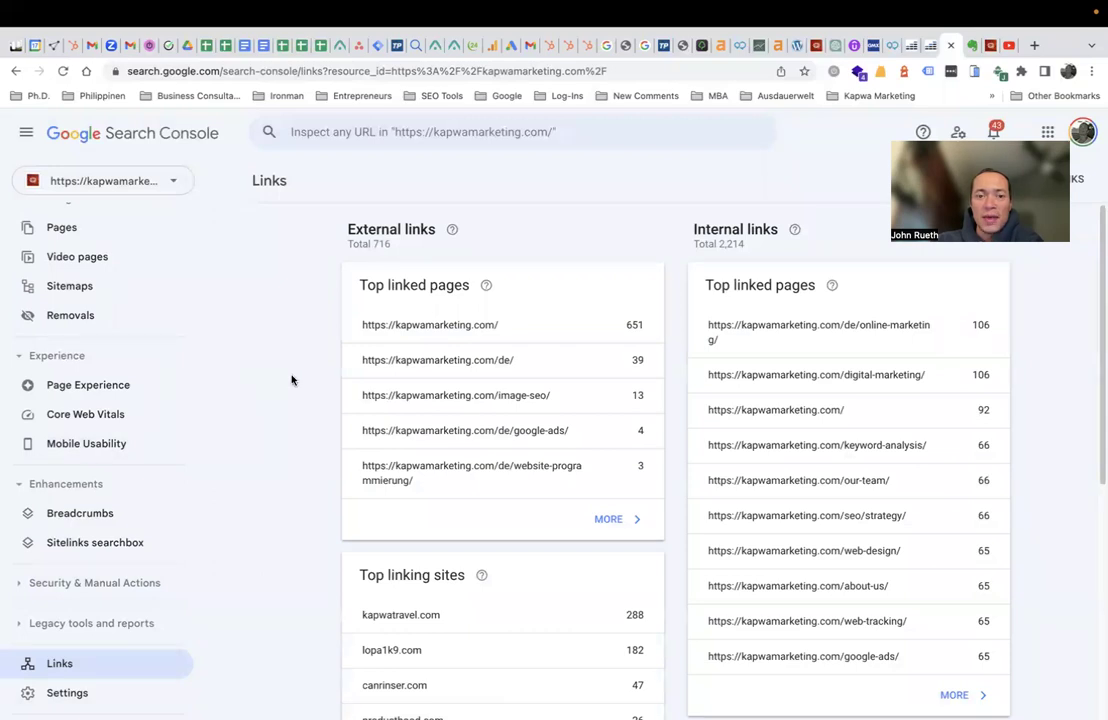
scroll(292, 380, "down", 3)
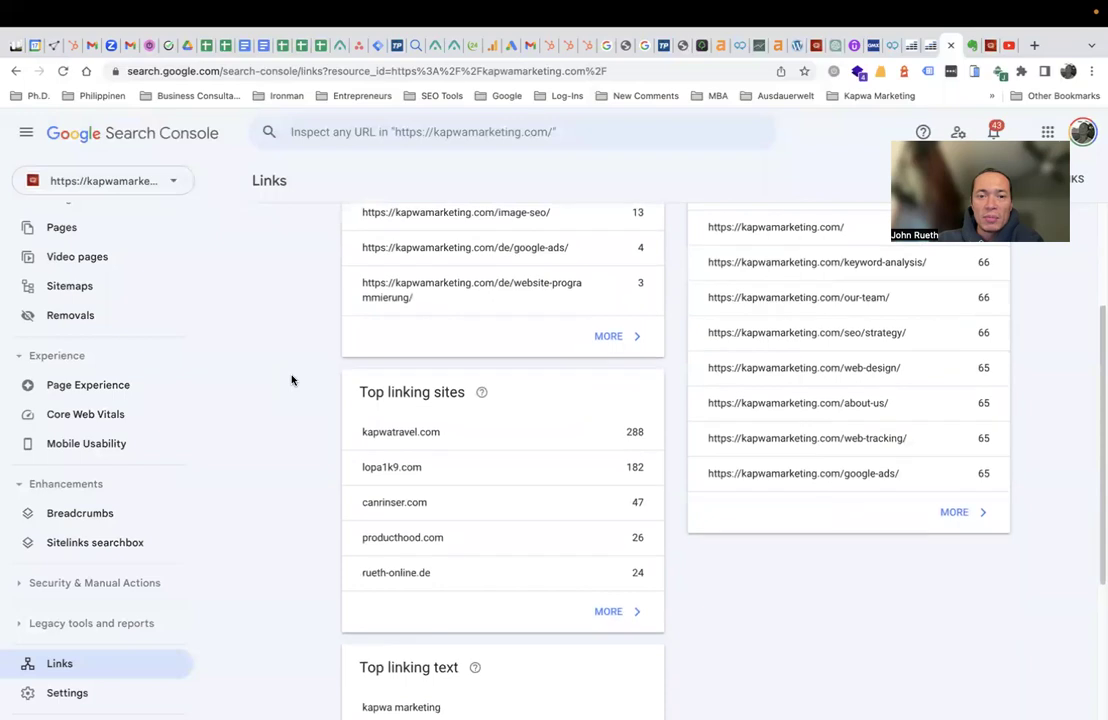
scroll(292, 380, "up", 2)
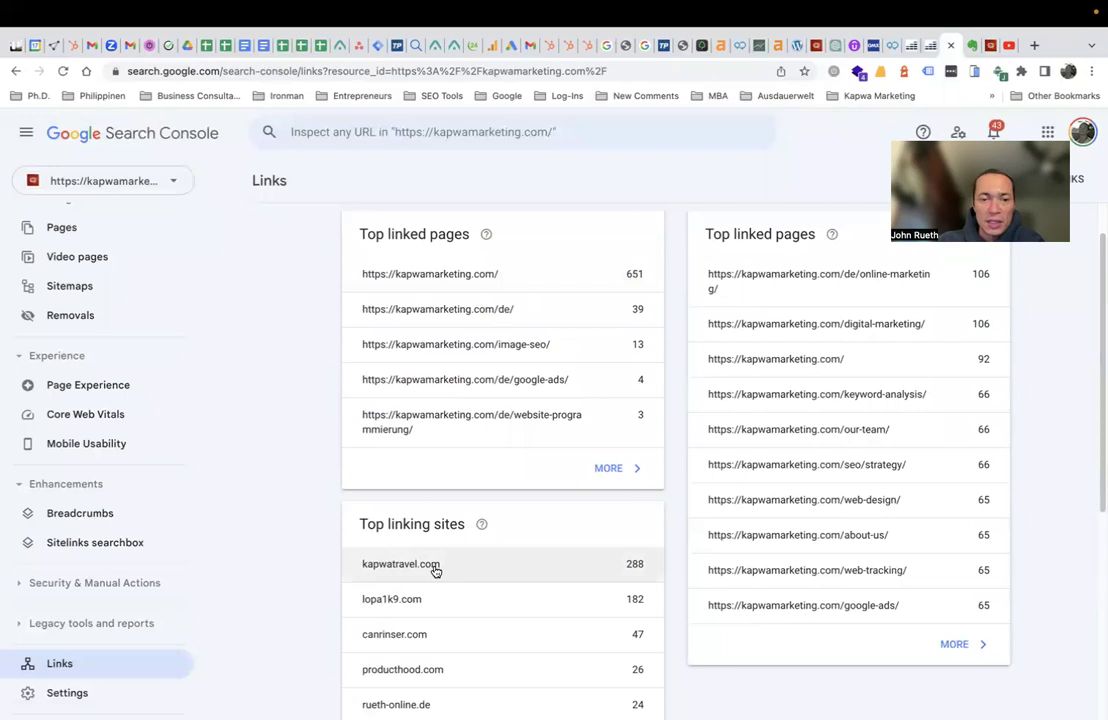
scroll(270, 519, "down", 3)
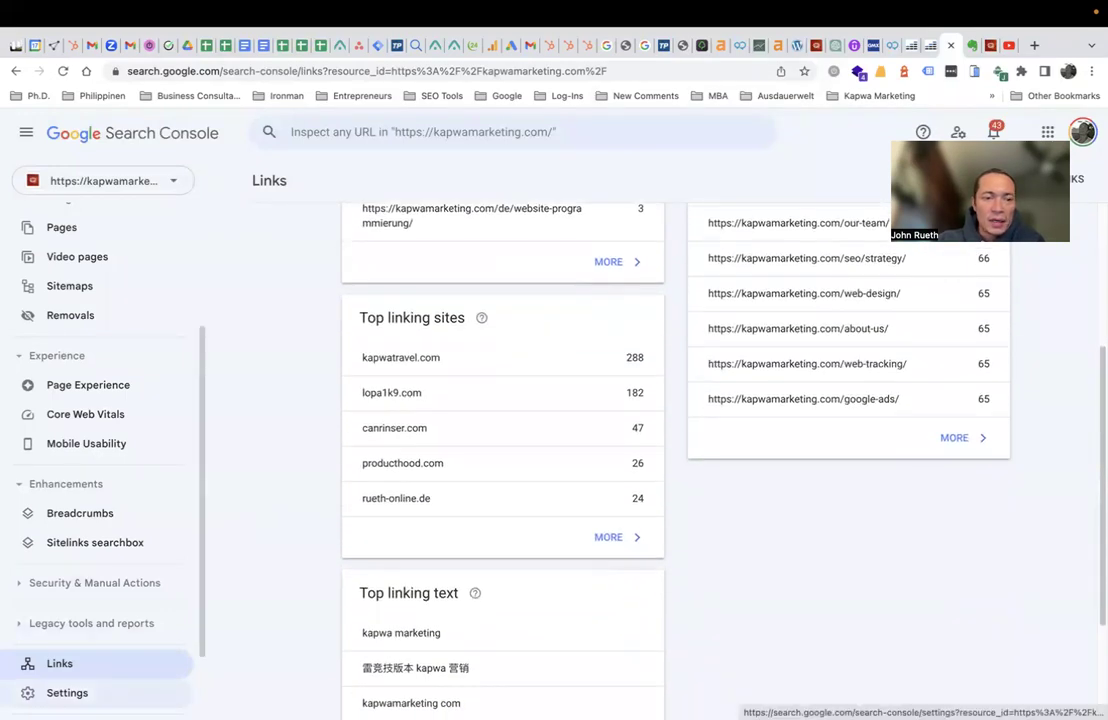
left_click(77, 700)
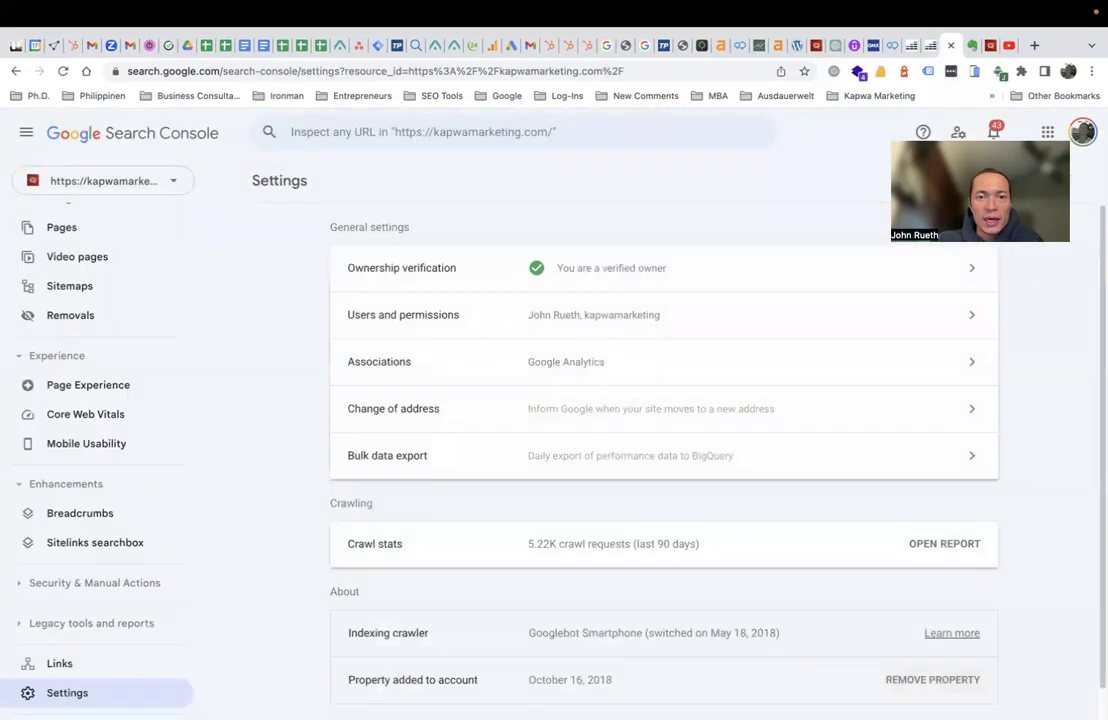